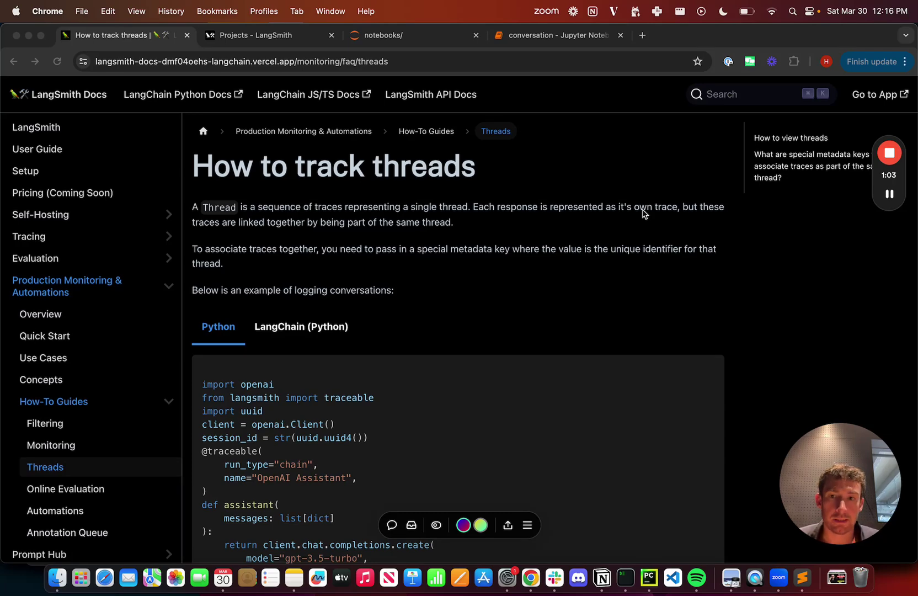
{"action": "scroll", "coordinate": [643, 212], "scroll_direction": "down", "scroll_amount": 3}
{"action": "scroll", "coordinate": [643, 212], "scroll_direction": "down", "scroll_amount": 2}
{"action": "scroll", "coordinate": [643, 211], "scroll_direction": "down", "scroll_amount": 1}
{"action": "scroll", "coordinate": [642, 212], "scroll_direction": "down", "scroll_amount": 2}
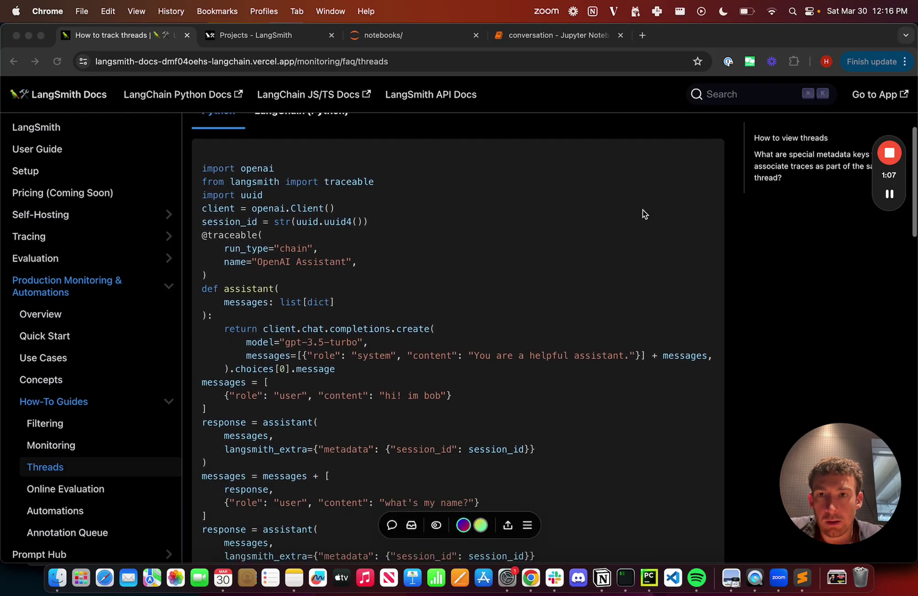
{"action": "scroll", "coordinate": [642, 211], "scroll_direction": "down", "scroll_amount": 1}
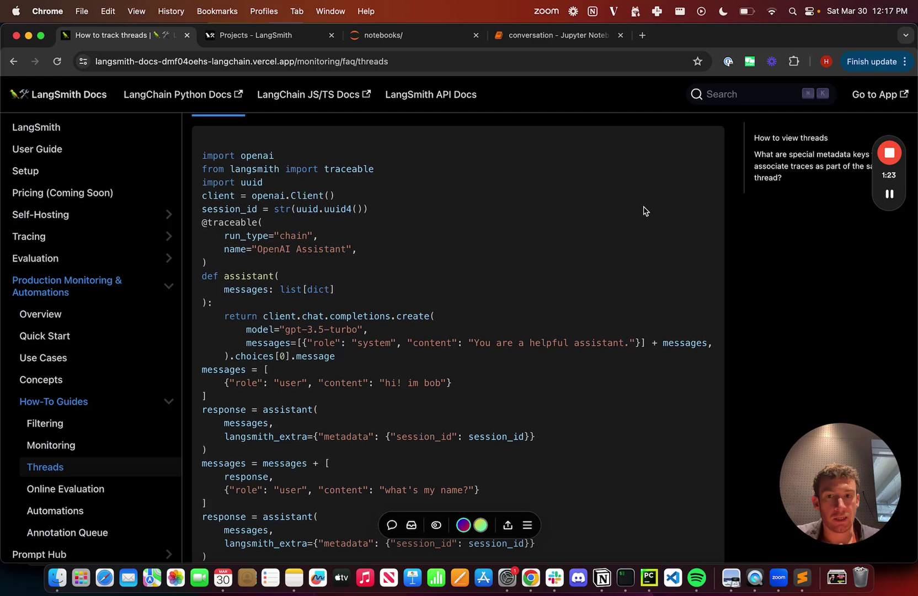
- Copy the docs' Python threads example, noting its session_id metadata key, then go to the notebook
{"action": "double_click", "coordinate": [418, 436]}
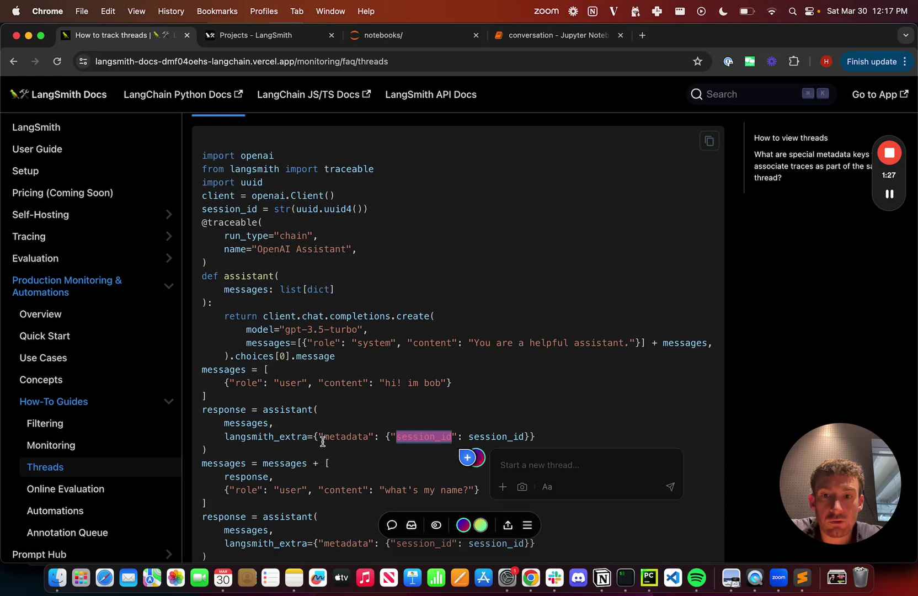
{"action": "left_click", "coordinate": [427, 412]}
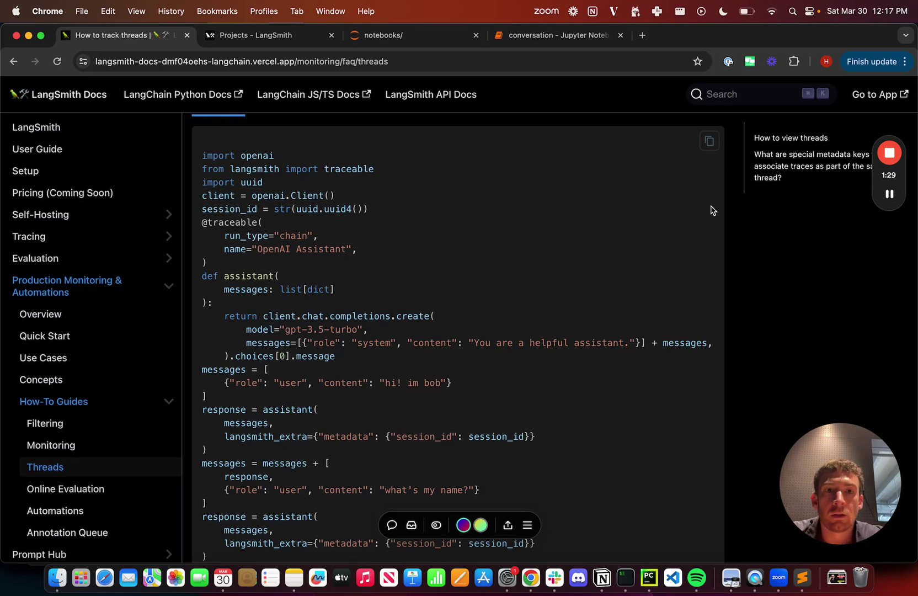
{"action": "left_click", "coordinate": [710, 143]}
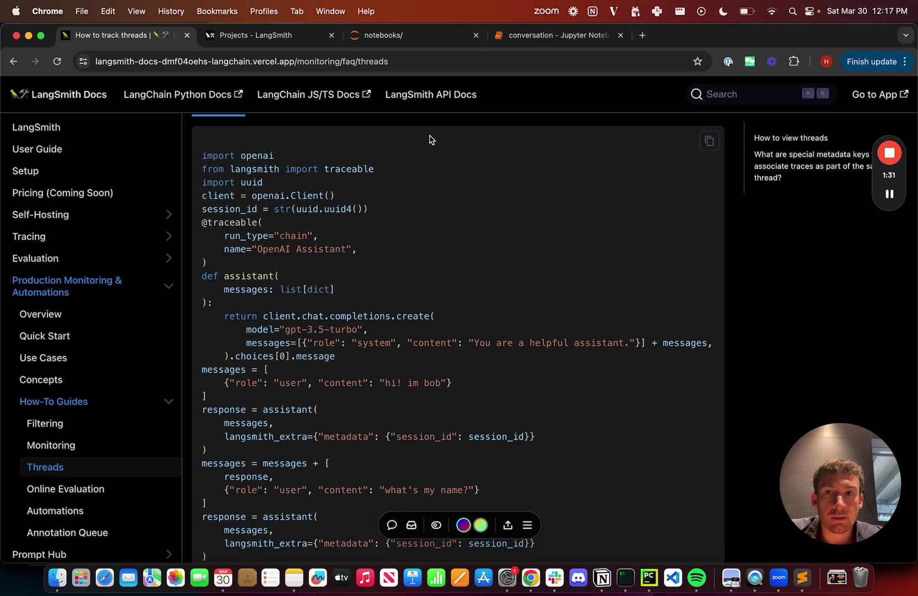
{"action": "left_click", "coordinate": [556, 36]}
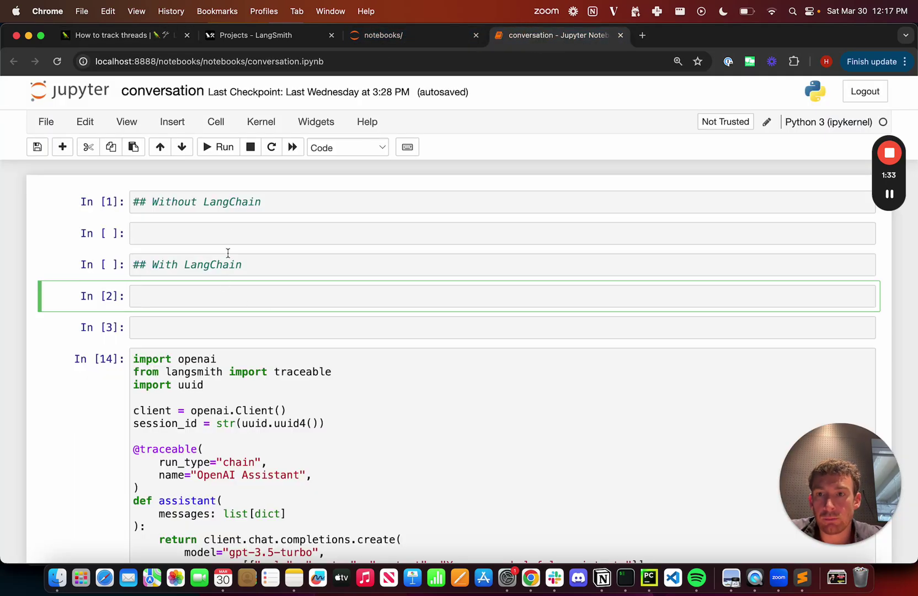
- Paste the copied threads example into an empty notebook cell and run it
{"action": "left_click", "coordinate": [232, 234]}
{"action": "key", "text": "super+v"}
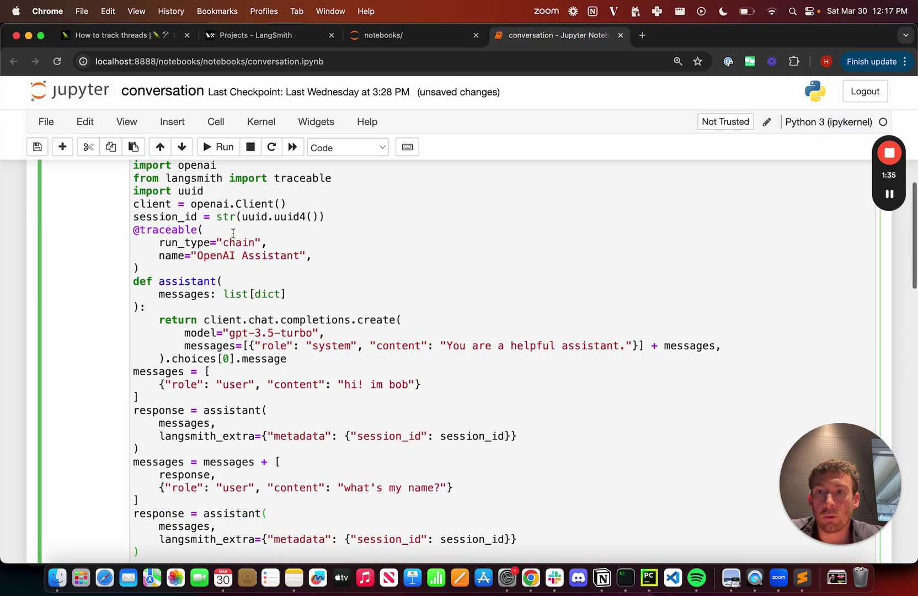
{"action": "key", "text": "shift+Return"}
{"action": "scroll", "coordinate": [358, 299], "scroll_direction": "up", "scroll_amount": 4}
{"action": "scroll", "coordinate": [358, 299], "scroll_direction": "up", "scroll_amount": 4}
{"action": "scroll", "coordinate": [357, 299], "scroll_direction": "up", "scroll_amount": 3}
{"action": "scroll", "coordinate": [358, 298], "scroll_direction": "down", "scroll_amount": 2}
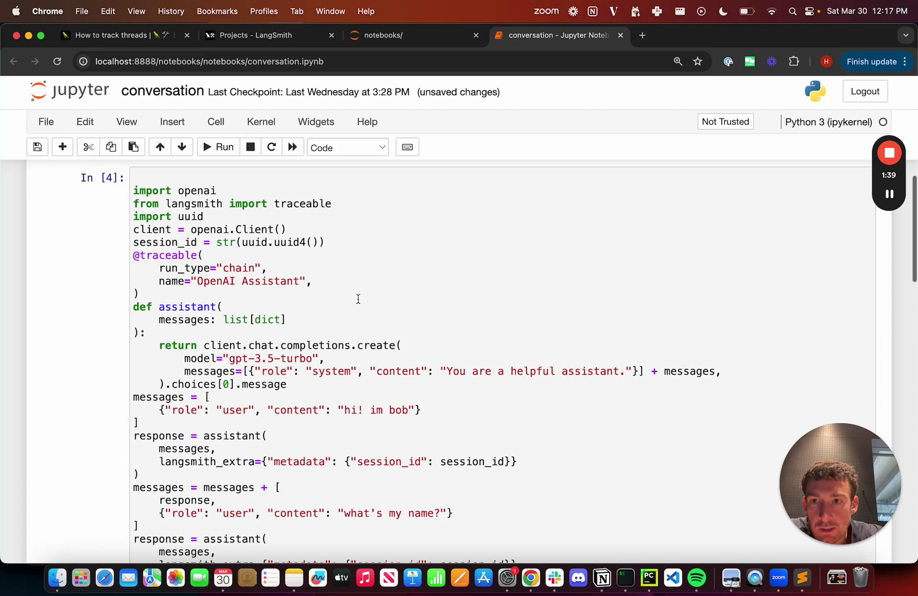
- Review the cell's traceable import and its session_id variable
{"action": "left_click", "coordinate": [224, 190]}
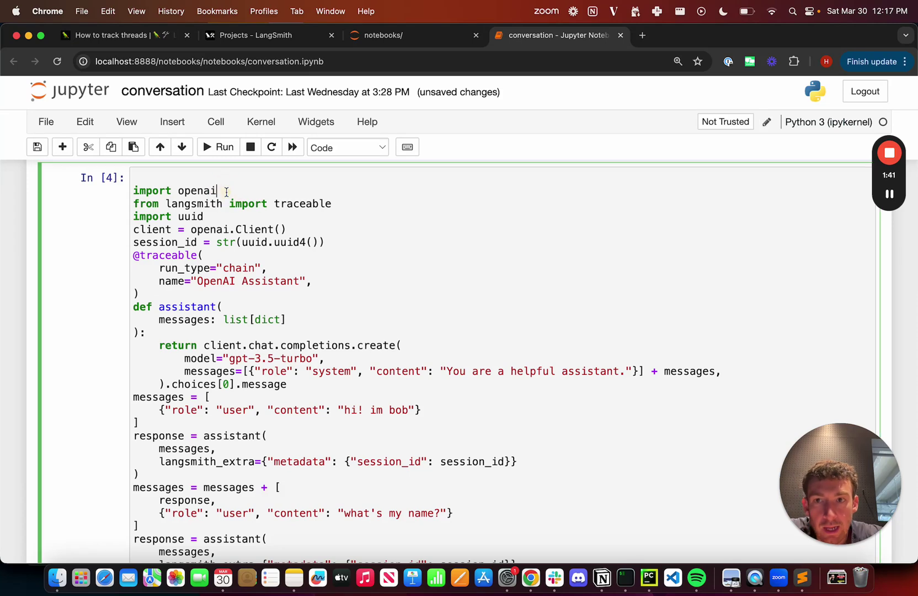
{"action": "double_click", "coordinate": [316, 203]}
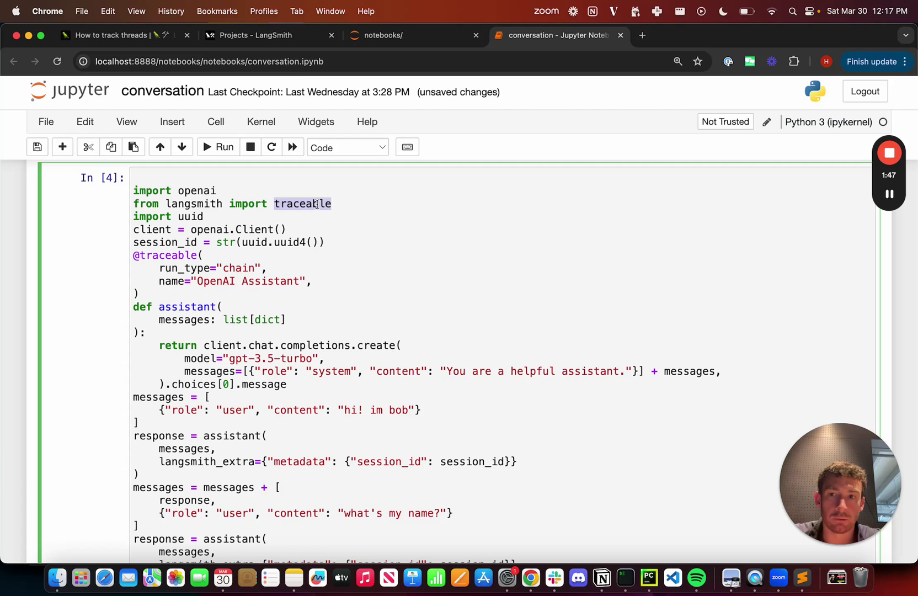
{"action": "double_click", "coordinate": [152, 229]}
{"action": "double_click", "coordinate": [165, 243]}
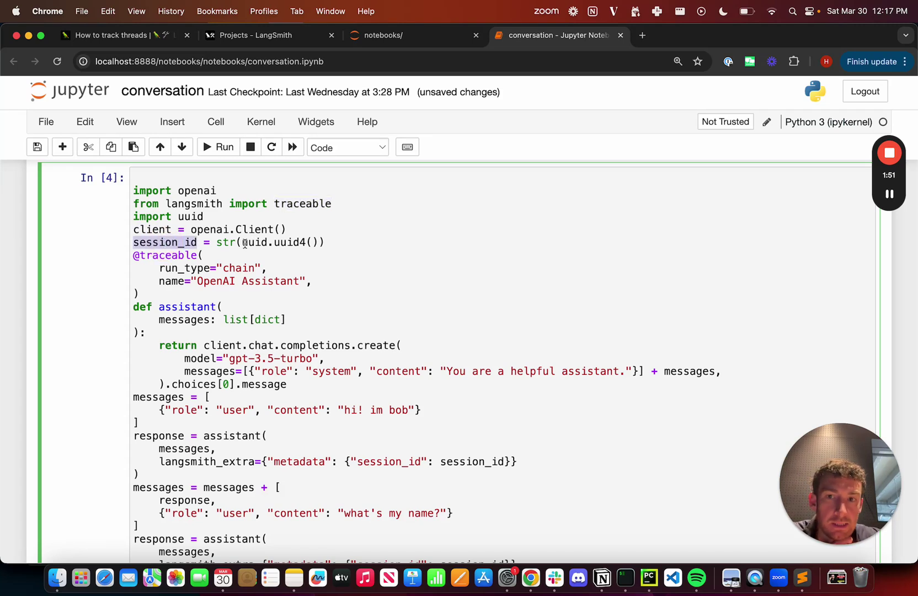
{"action": "scroll", "coordinate": [330, 248], "scroll_direction": "down", "scroll_amount": 1}
{"action": "scroll", "coordinate": [340, 253], "scroll_direction": "down", "scroll_amount": 2}
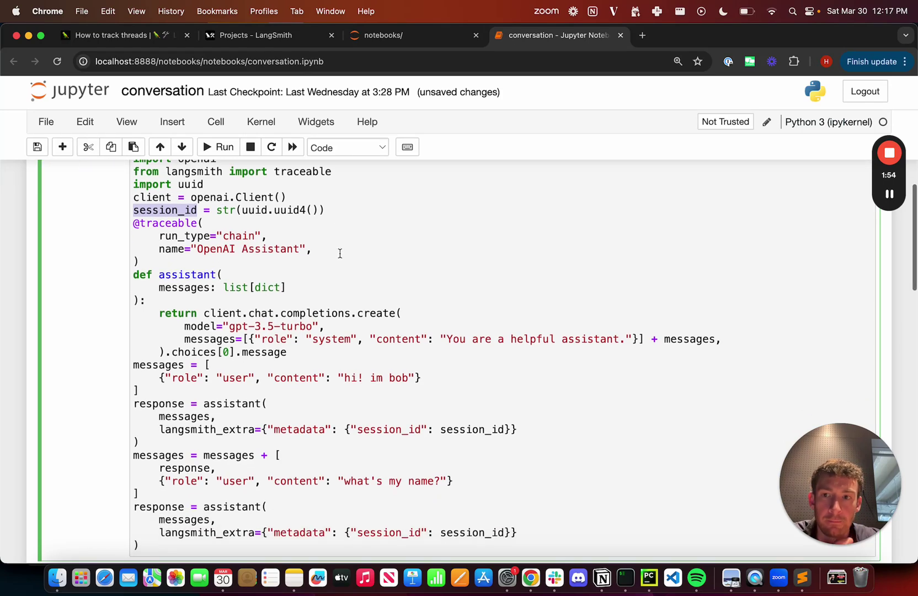
{"action": "left_click", "coordinate": [134, 224]}
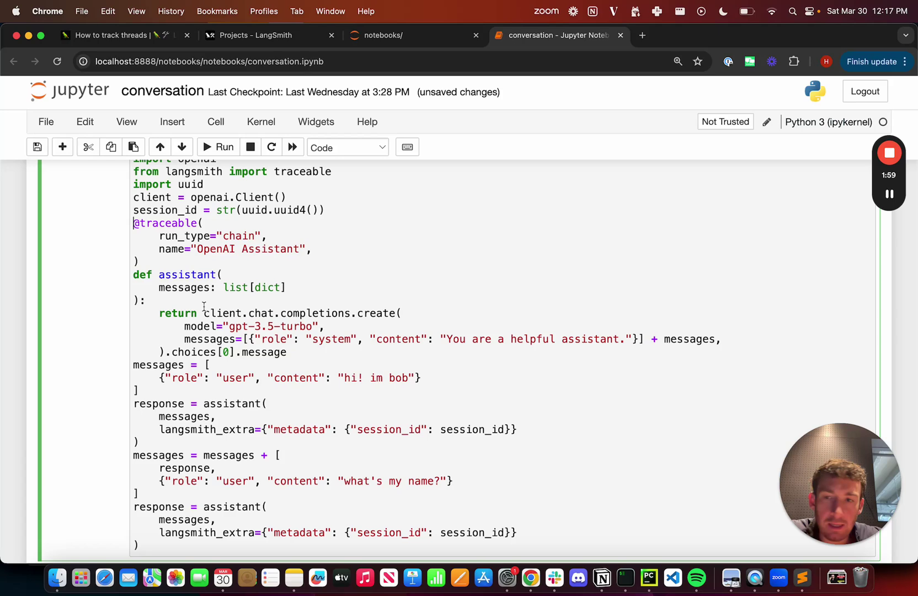
{"action": "scroll", "coordinate": [247, 323], "scroll_direction": "down", "scroll_amount": 1}
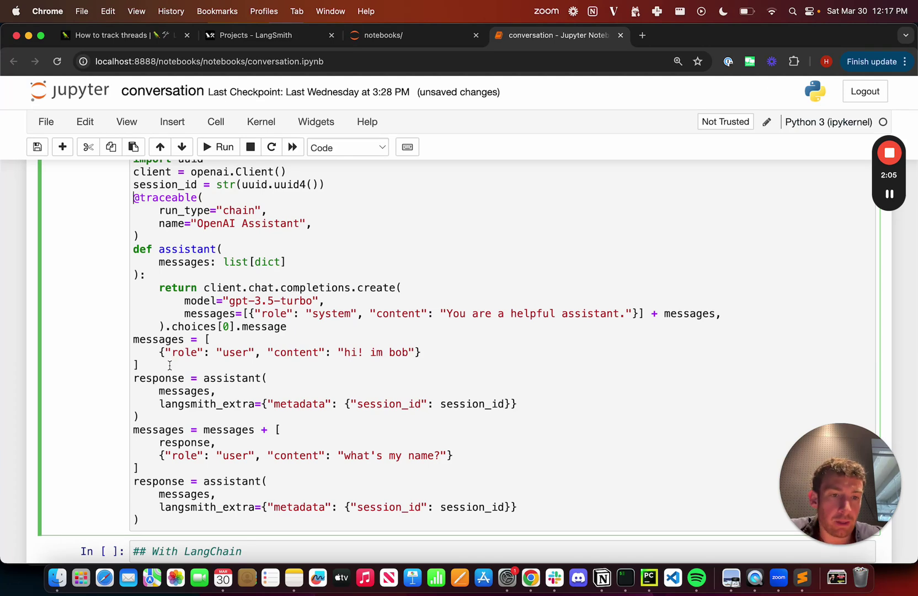
- Review the first messages list, the traceable decorator and langsmith_extra in the response call
{"action": "left_click", "coordinate": [170, 365]}
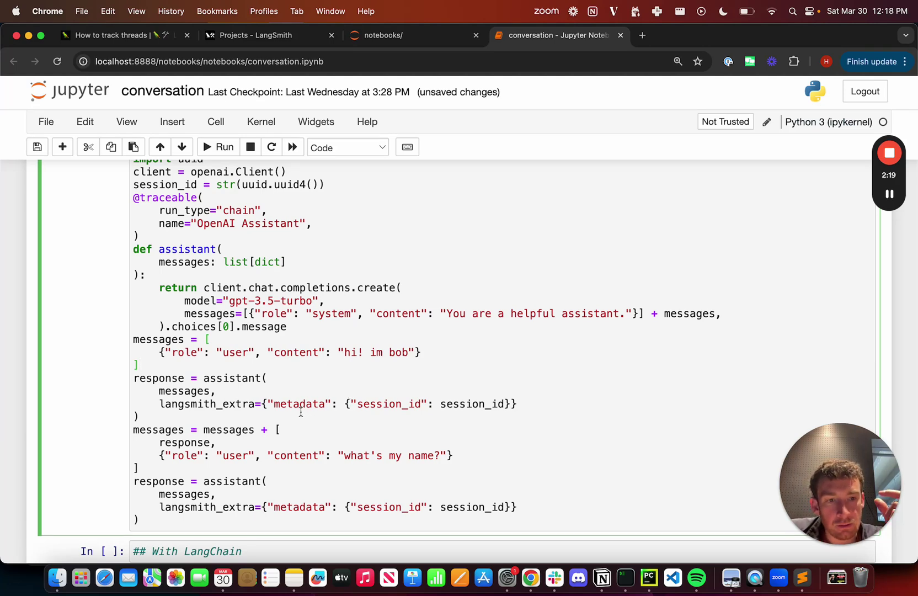
{"action": "scroll", "coordinate": [301, 413], "scroll_direction": "up", "scroll_amount": 1}
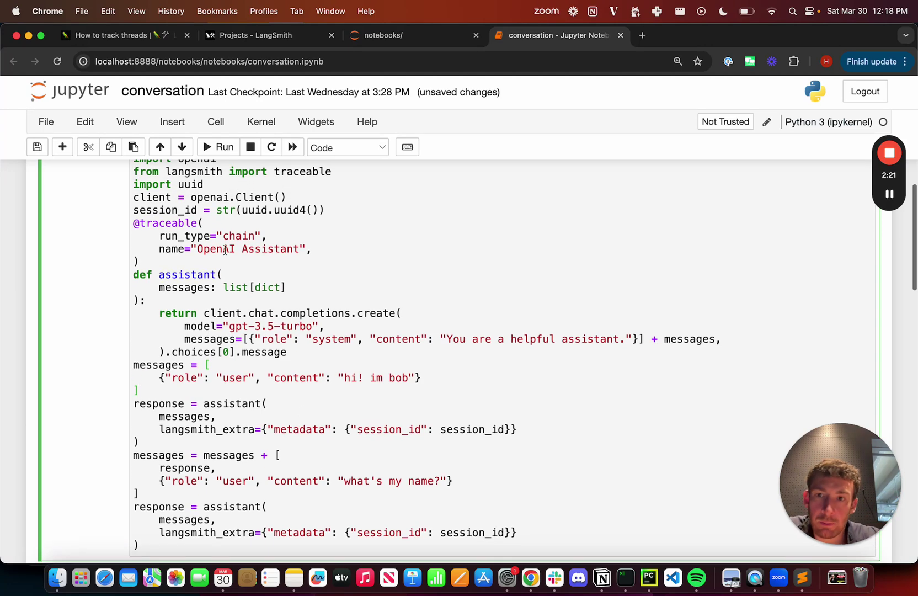
{"action": "double_click", "coordinate": [188, 222]}
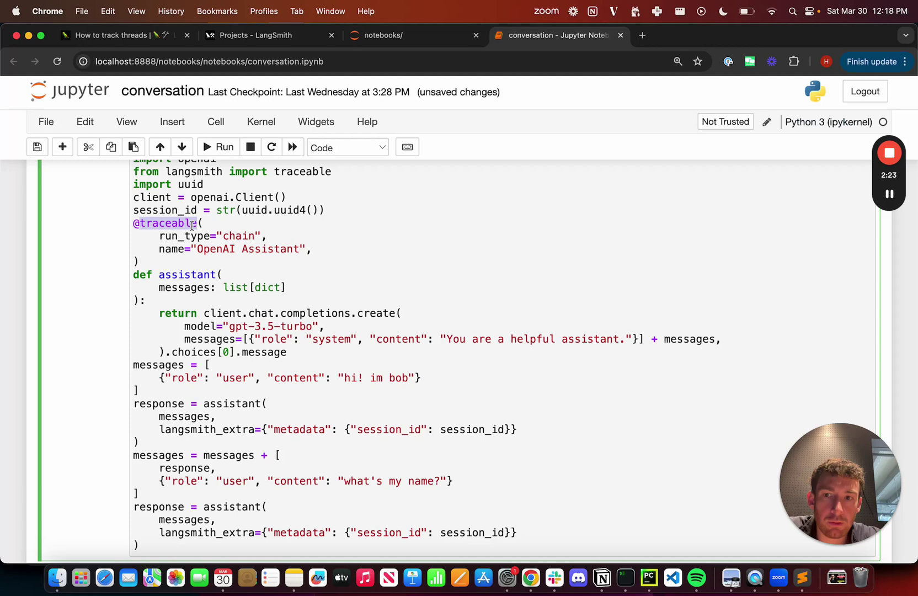
{"action": "scroll", "coordinate": [299, 359], "scroll_direction": "down", "scroll_amount": 1}
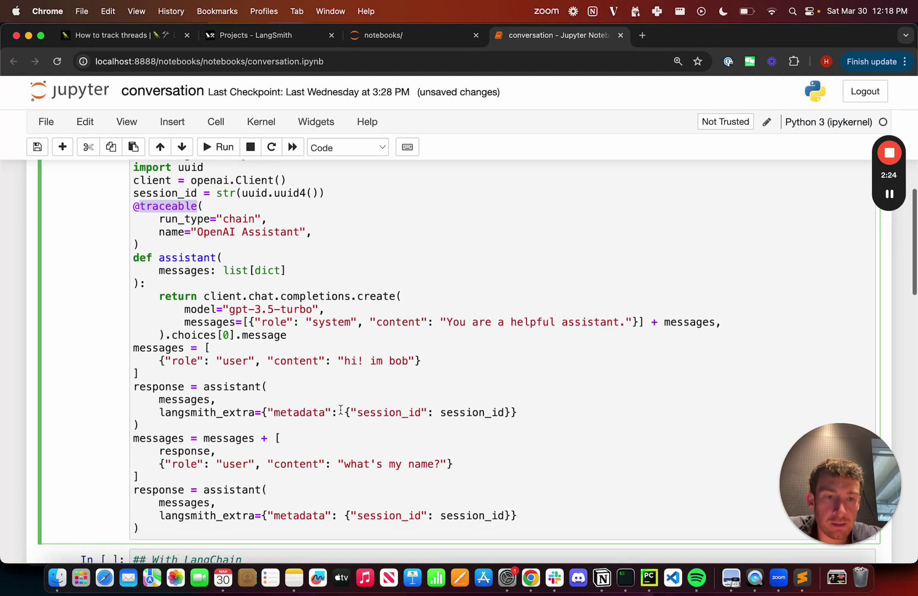
{"action": "left_click", "coordinate": [385, 412]}
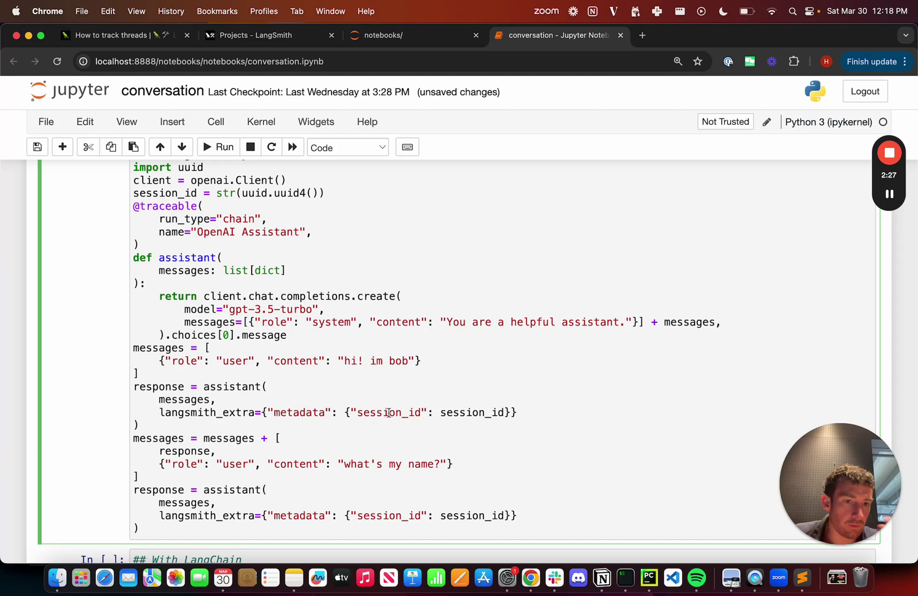
{"action": "double_click", "coordinate": [238, 412]}
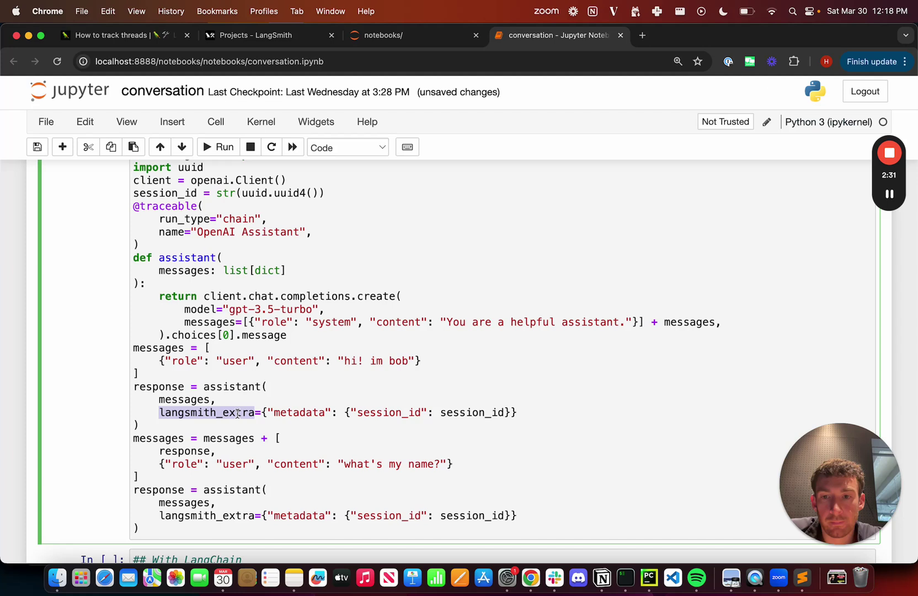
{"action": "left_click", "coordinate": [197, 450]}
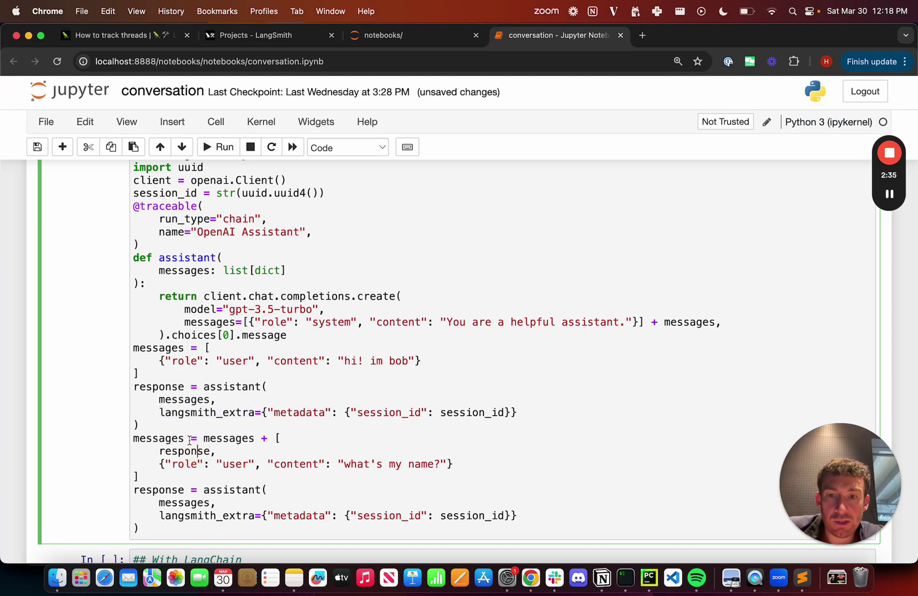
{"action": "scroll", "coordinate": [318, 454], "scroll_direction": "down", "scroll_amount": 2}
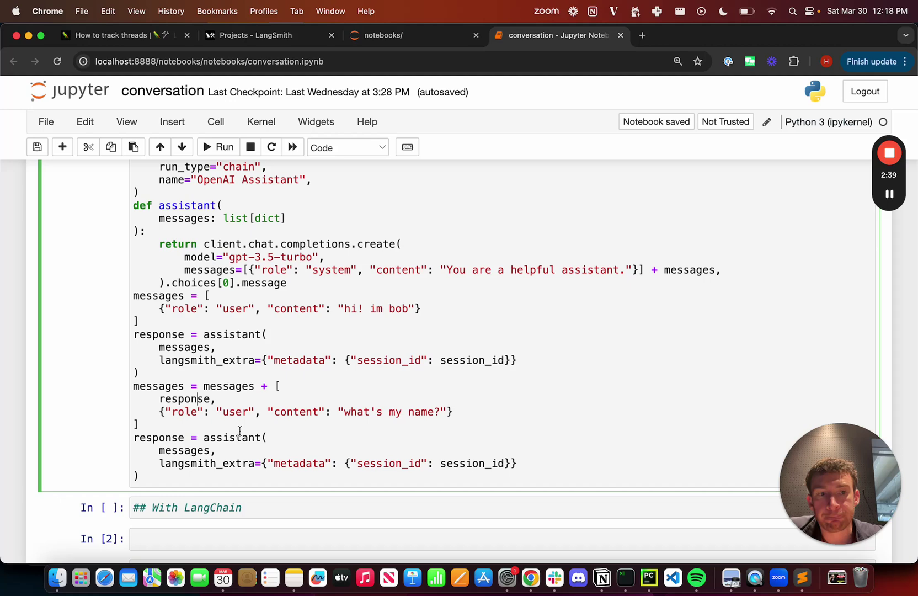
- Open the default project's Threads list and its newest thread, the Bob conversation
{"action": "left_click", "coordinate": [255, 35]}
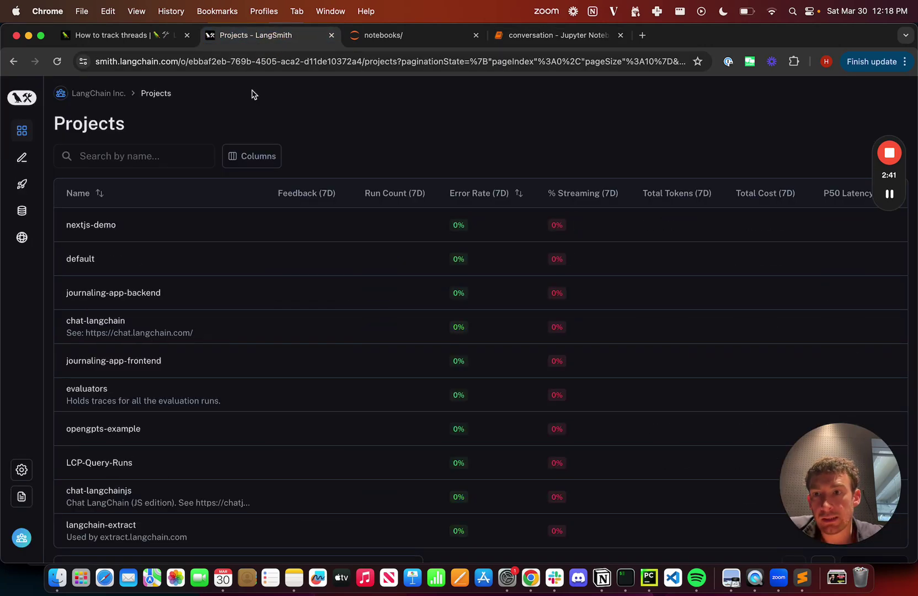
{"action": "left_click", "coordinate": [160, 255]}
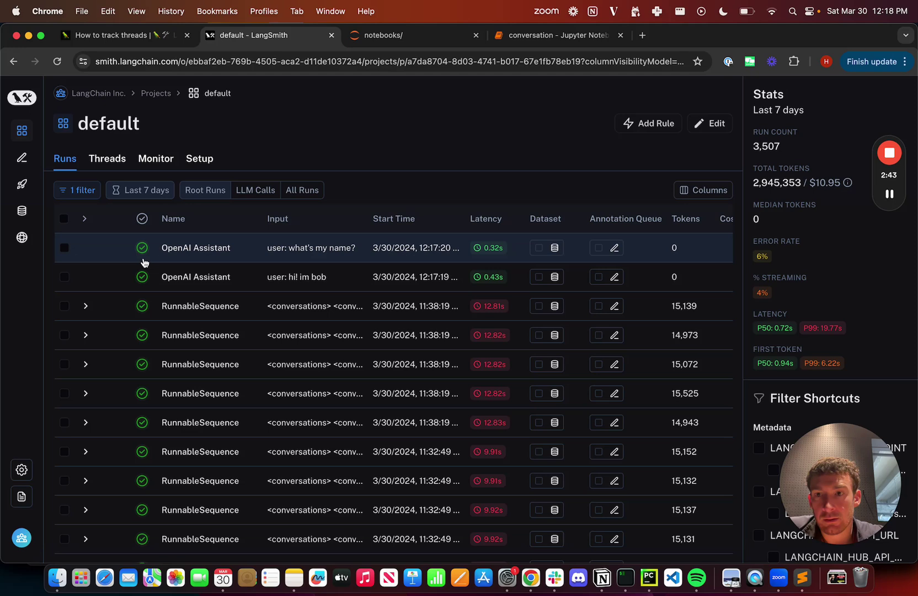
{"action": "left_click", "coordinate": [107, 158]}
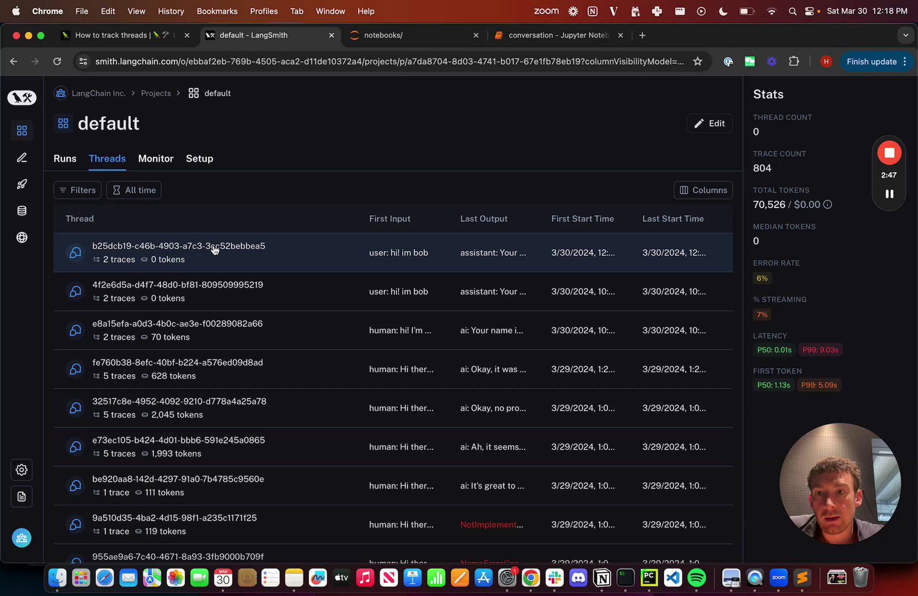
{"action": "left_click", "coordinate": [234, 250]}
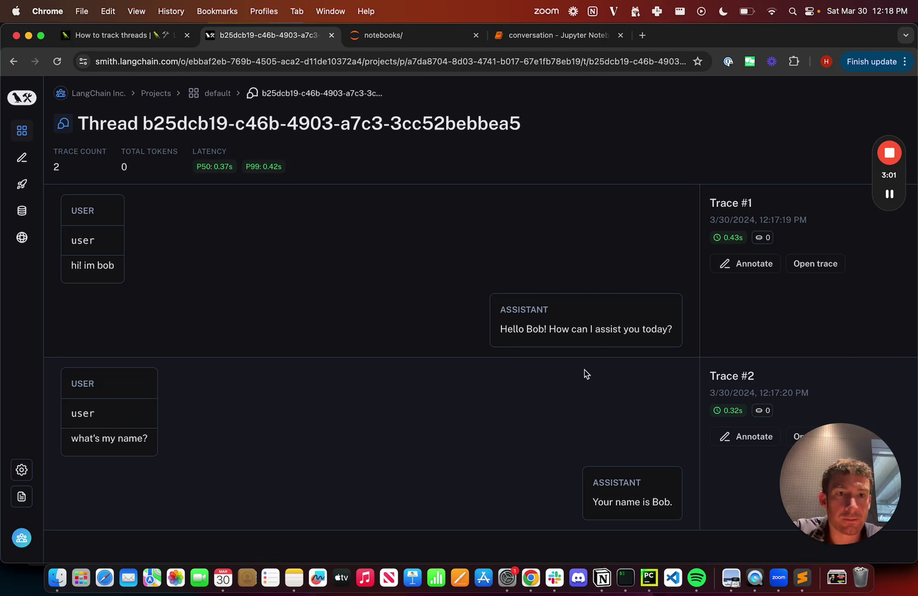
- Inspect the first trace, then copy the LangChain (Python) threads example for the notebook
{"action": "left_click", "coordinate": [815, 263]}
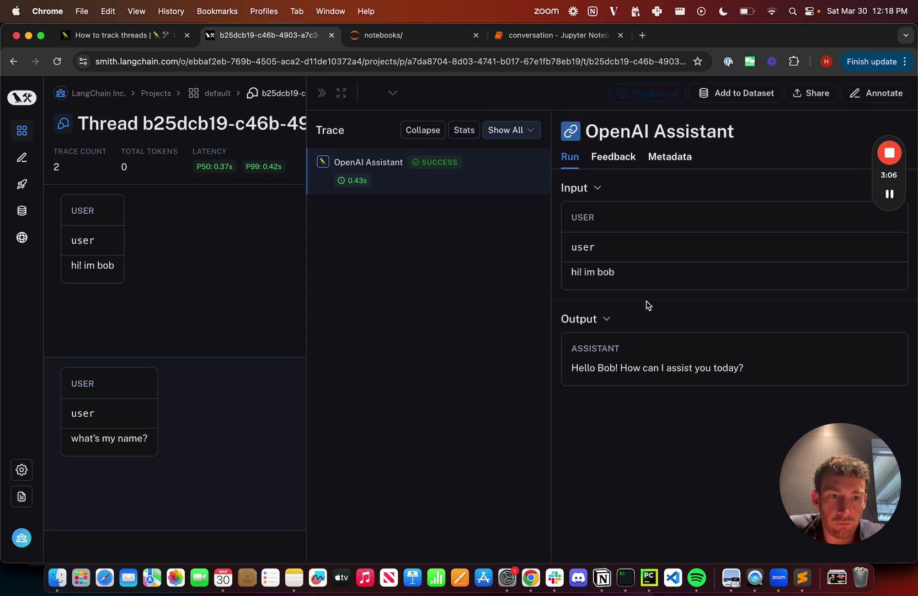
{"action": "left_click", "coordinate": [321, 93]}
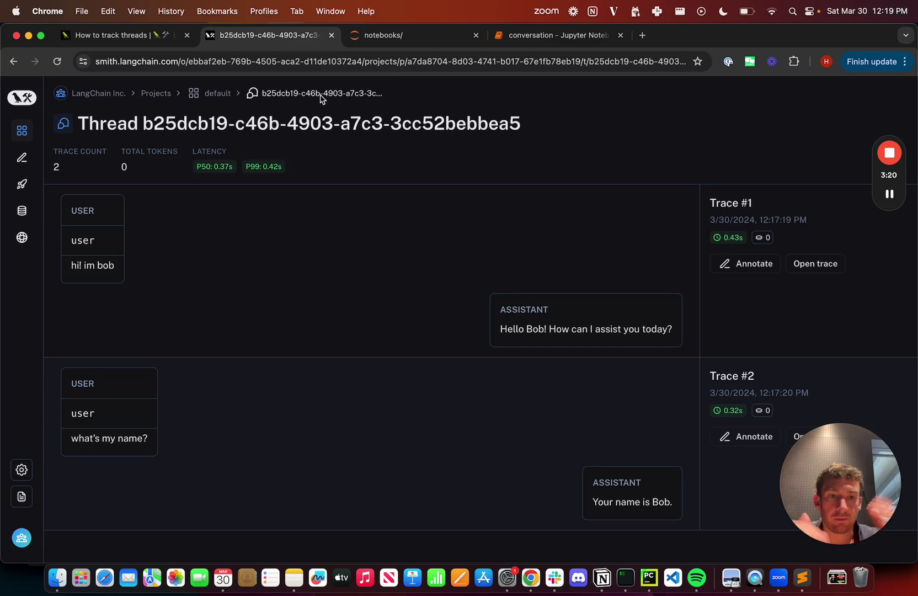
{"action": "left_click", "coordinate": [152, 34]}
{"action": "scroll", "coordinate": [393, 209], "scroll_direction": "up", "scroll_amount": 2}
{"action": "left_click", "coordinate": [302, 125]}
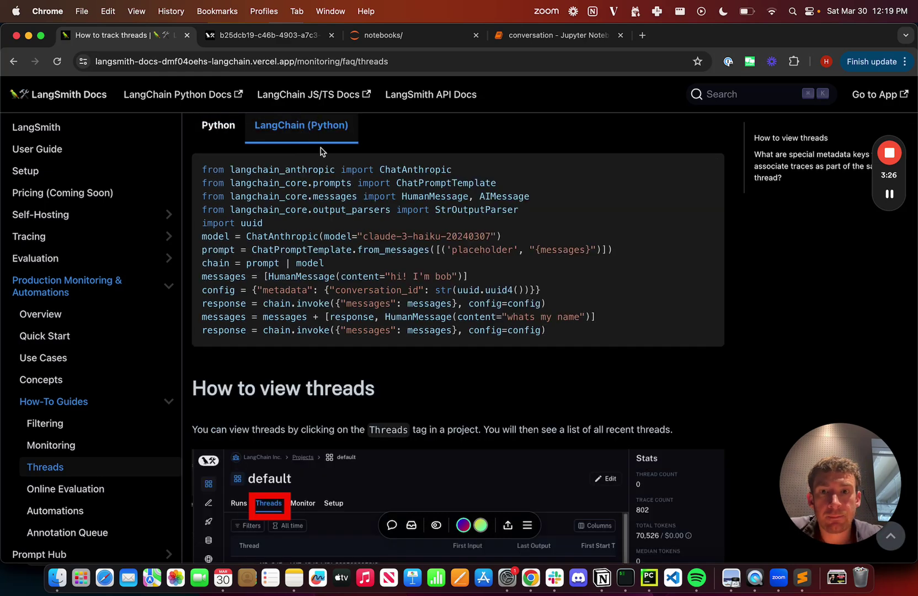
{"action": "left_click", "coordinate": [710, 171]}
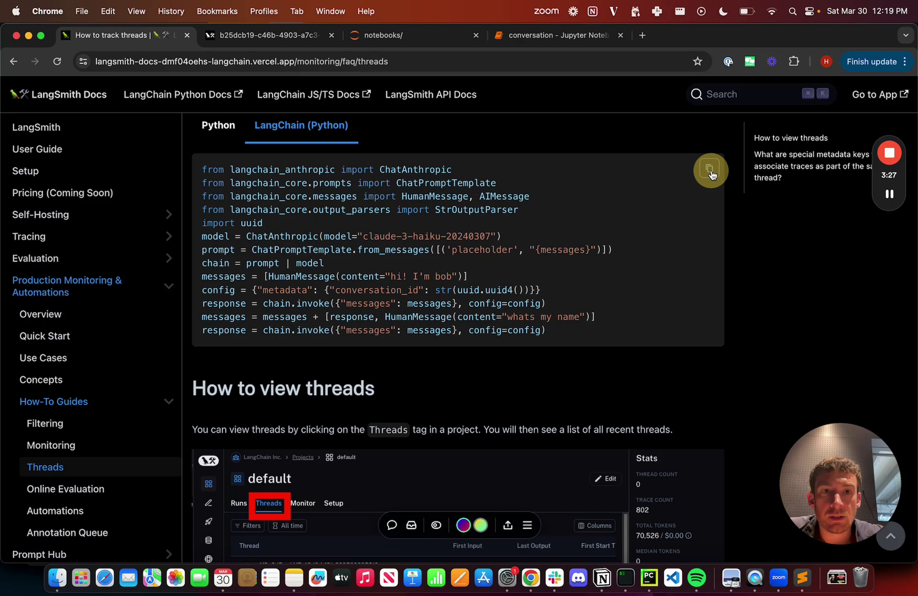
{"action": "left_click", "coordinate": [558, 34]}
{"action": "scroll", "coordinate": [419, 354], "scroll_direction": "down", "scroll_amount": 3}
- Paste the LangChain example under 'With LangChain' and review its prompt and model chain
{"action": "left_click", "coordinate": [323, 423]}
{"action": "key", "text": "super+v"}
{"action": "scroll", "coordinate": [414, 417], "scroll_direction": "down", "scroll_amount": 4}
{"action": "scroll", "coordinate": [414, 417], "scroll_direction": "down", "scroll_amount": 1}
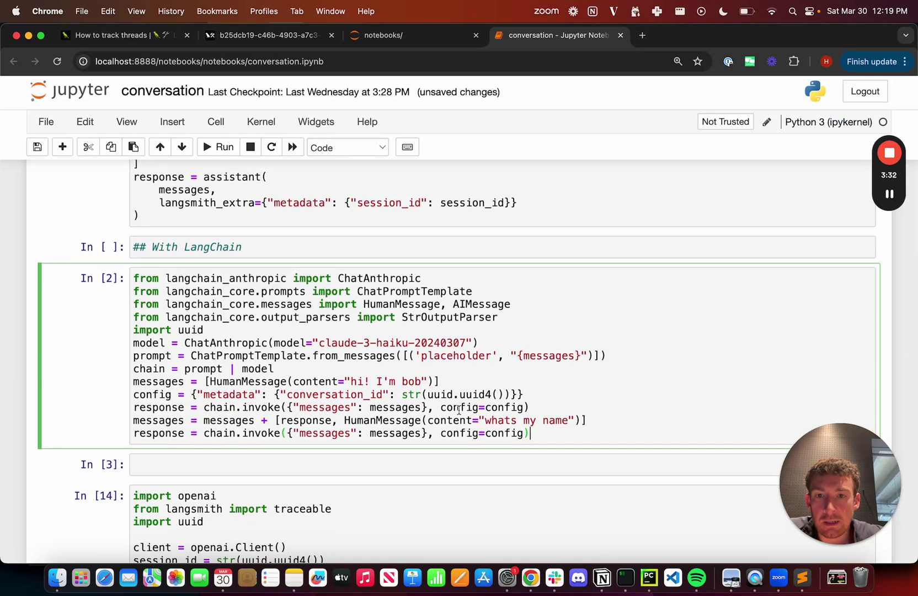
{"action": "scroll", "coordinate": [406, 337], "scroll_direction": "down", "scroll_amount": 2}
{"action": "double_click", "coordinate": [212, 341]}
{"action": "double_click", "coordinate": [256, 341]}
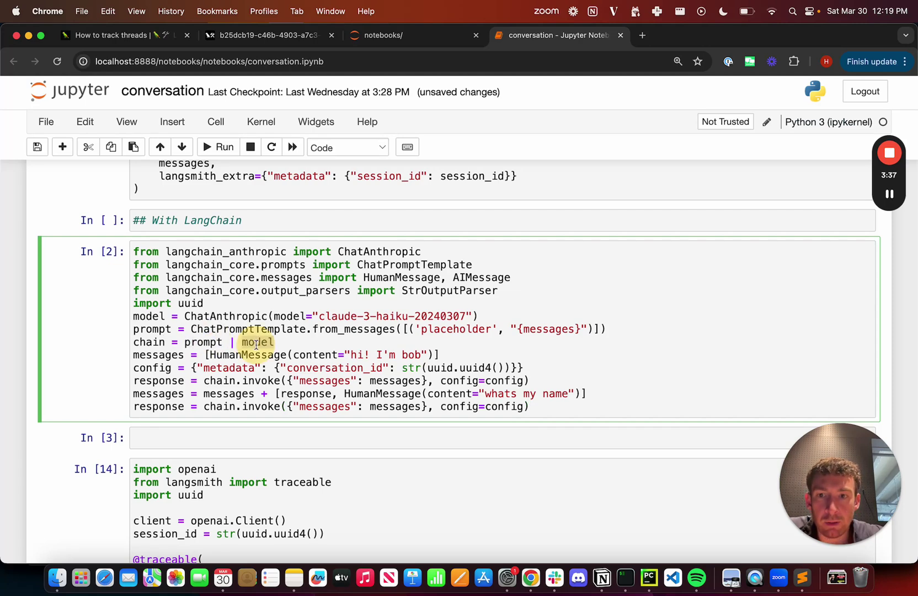
{"action": "left_click", "coordinate": [191, 353]}
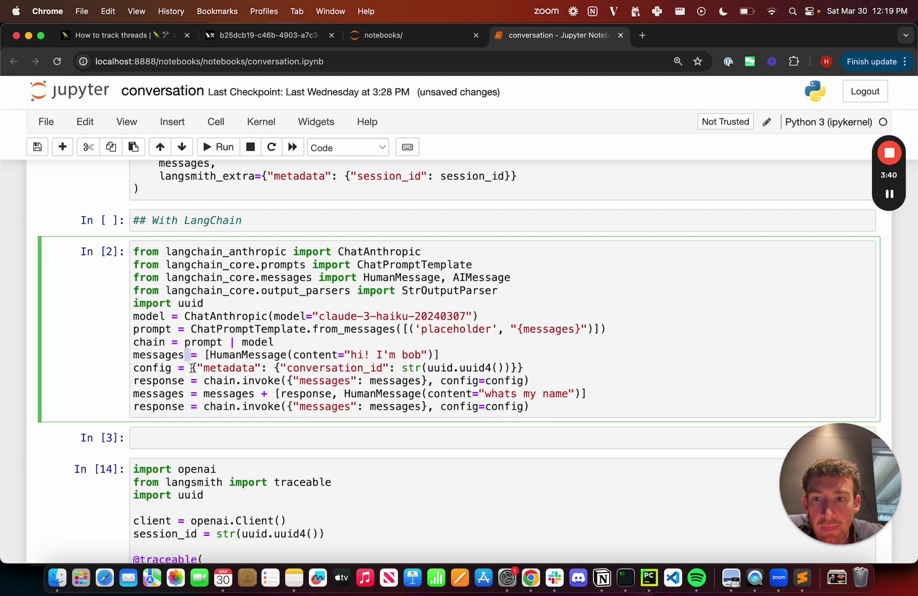
- Review the config dictionary whose metadata carries the conversation_id key
{"action": "left_click_drag", "start_coordinate": [191, 367], "coordinate": [537, 367]}
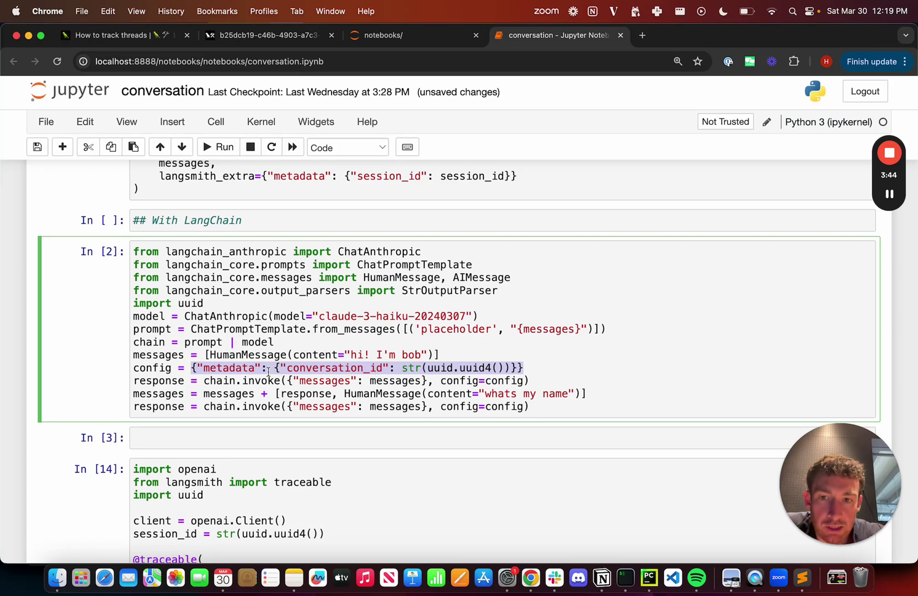
{"action": "double_click", "coordinate": [237, 368]}
{"action": "double_click", "coordinate": [315, 367]}
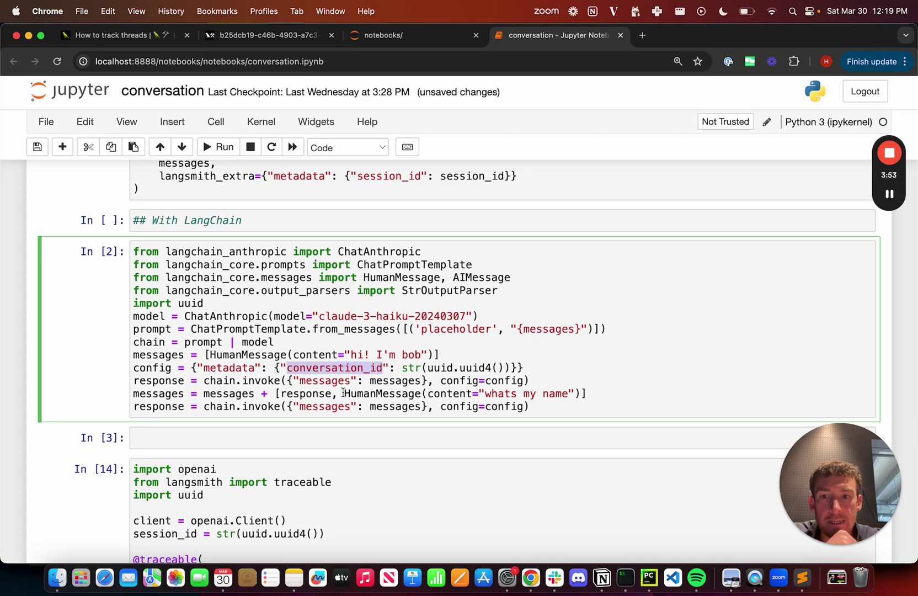
{"action": "left_click", "coordinate": [286, 381]}
- Review the invoke call's messages and config arguments, then run the LangChain cell
{"action": "double_click", "coordinate": [261, 381]}
{"action": "left_click_drag", "start_coordinate": [287, 380], "coordinate": [428, 381]}
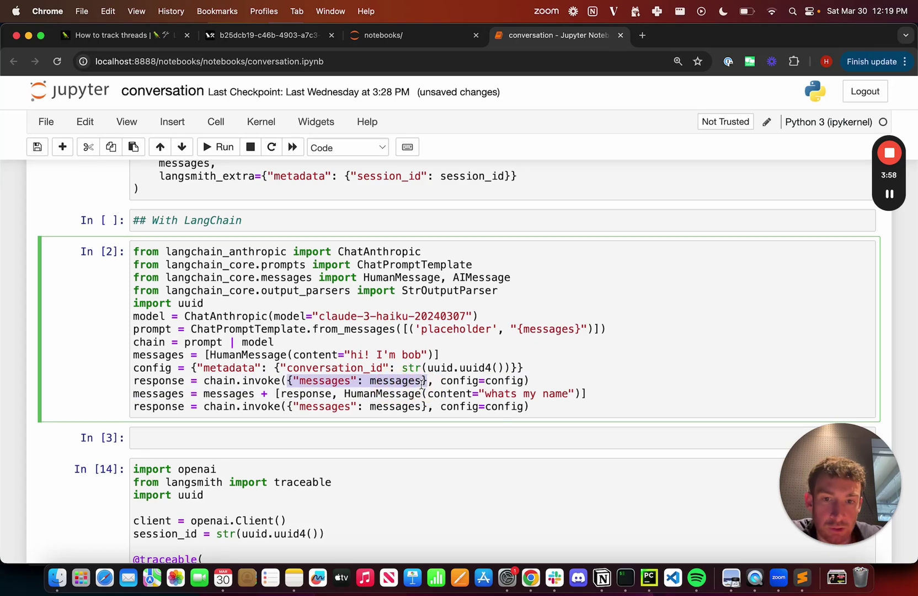
{"action": "left_click_drag", "start_coordinate": [439, 380], "coordinate": [527, 381]}
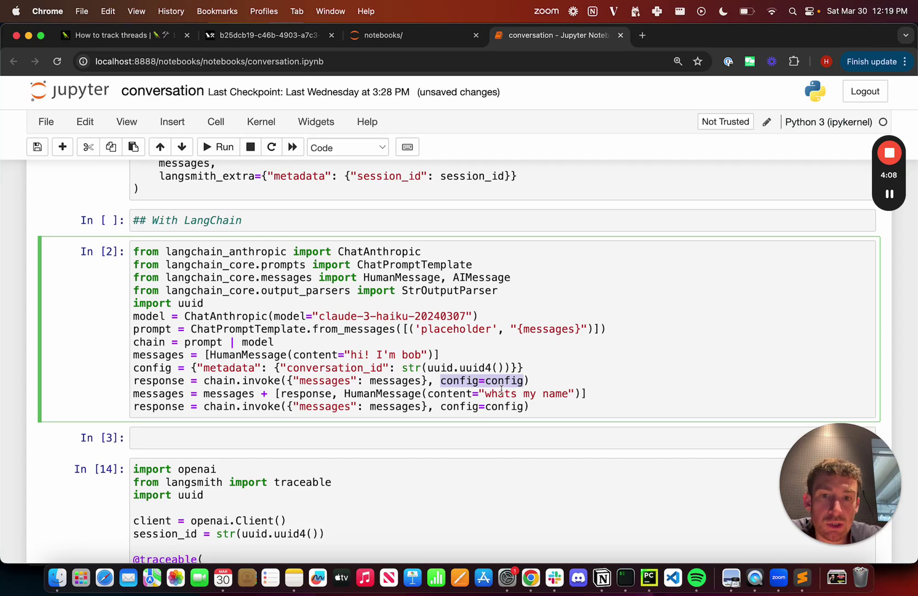
{"action": "left_click", "coordinate": [550, 380]}
{"action": "key", "text": "shift+Return"}
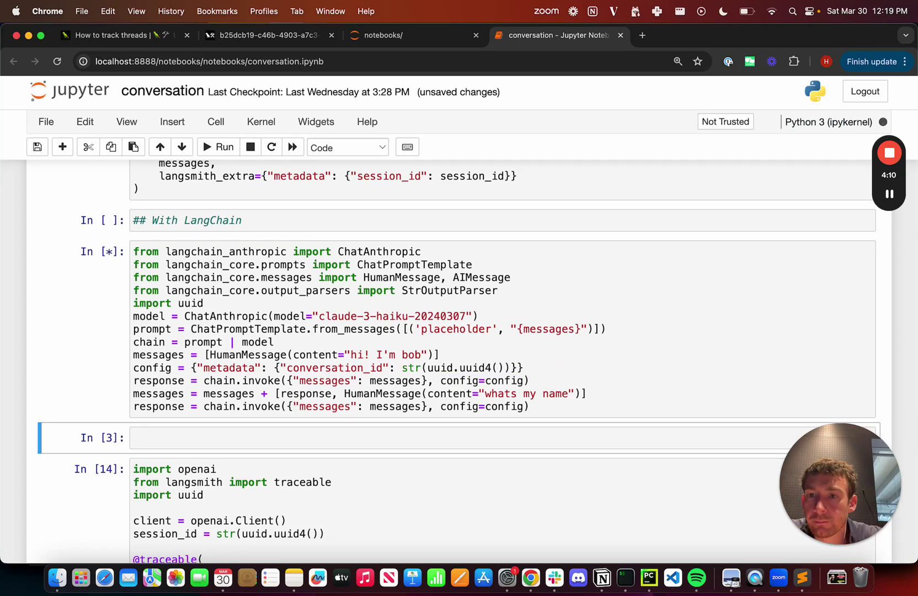
- Go back to the default project's Threads list and open the newest LangChain thread
{"action": "left_click", "coordinate": [265, 34]}
{"action": "left_click", "coordinate": [215, 94]}
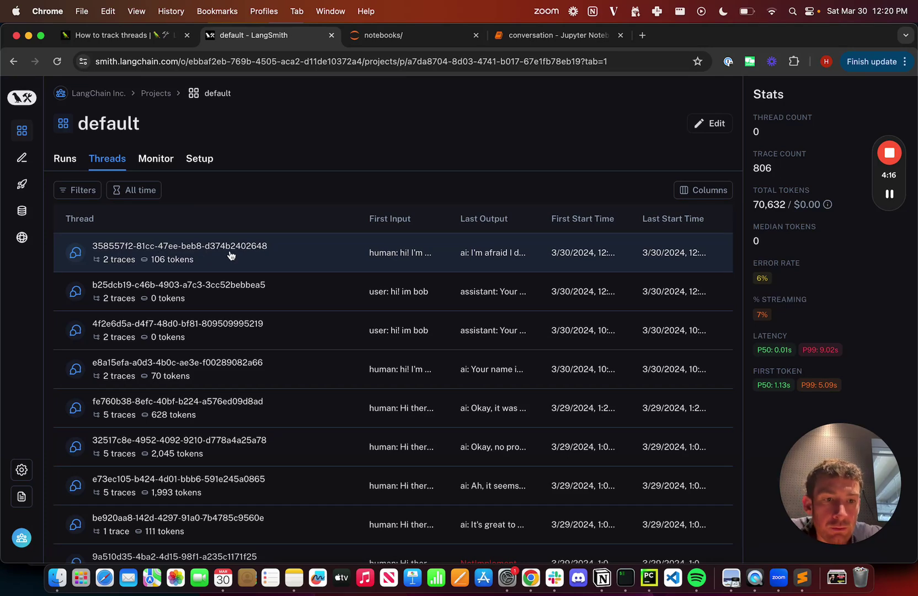
{"action": "left_click", "coordinate": [230, 255]}
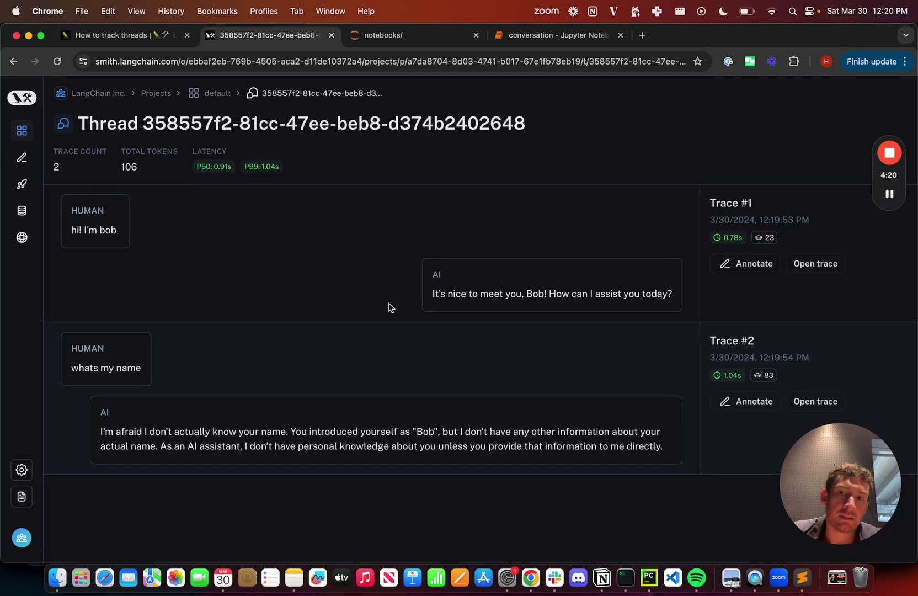